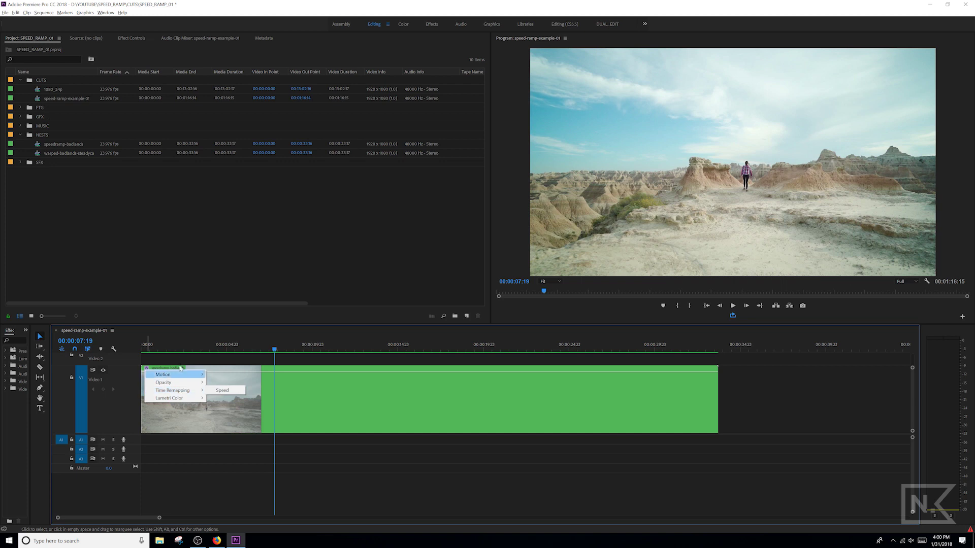
Show the Time Remapping speed line on the speedramp-badlands clip in the timeline.
{"action": "left_click", "coordinate": [177, 361]}
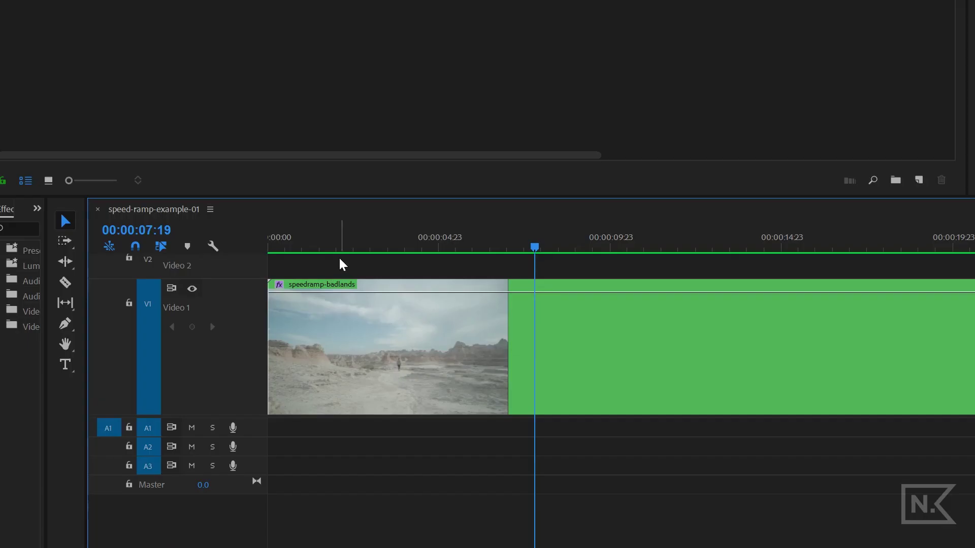
{"action": "left_click", "coordinate": [278, 286]}
{"action": "mouse_move", "coordinate": [343, 333]}
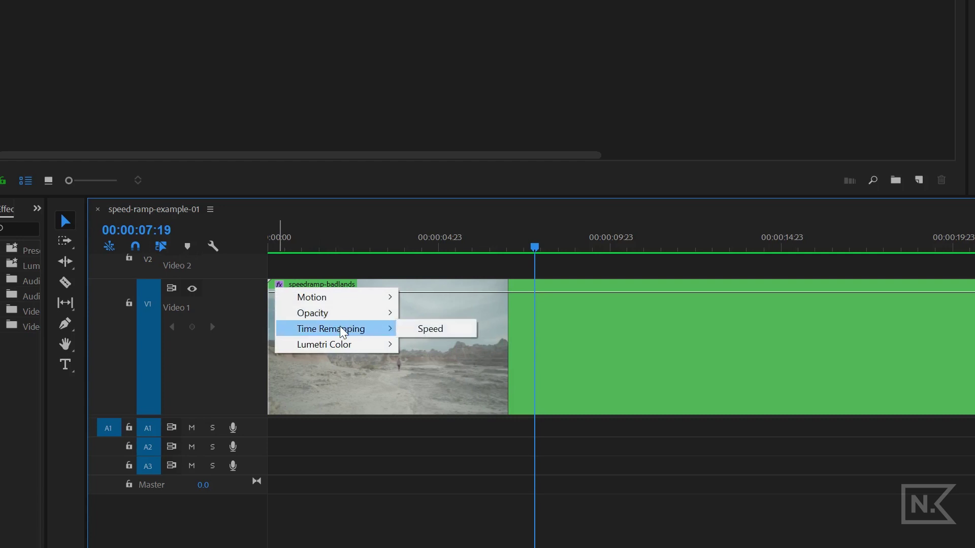
{"action": "left_click", "coordinate": [430, 330]}
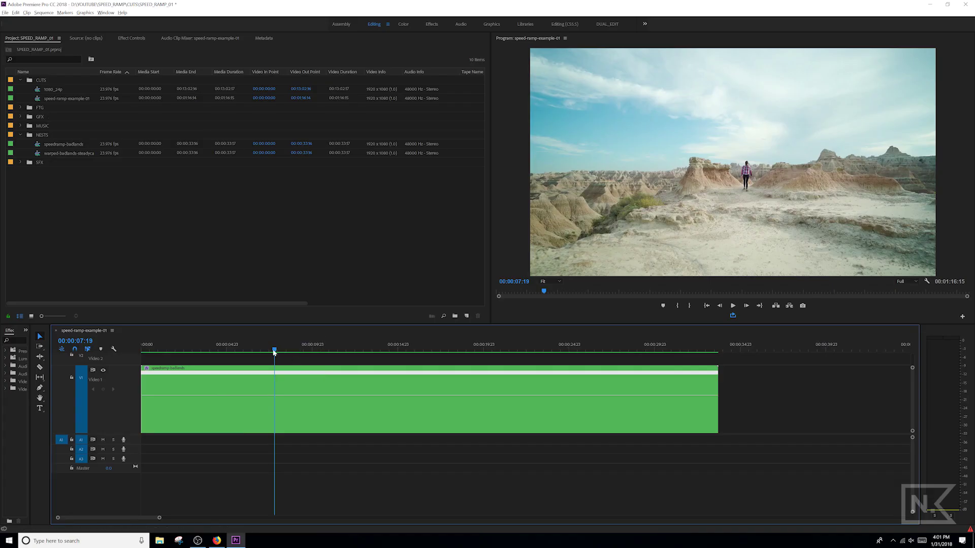
Add a speed keyframe to the speedramp-badlands clip at 00:00:25:07 with the Pen tool.
{"action": "key", "text": "space"}
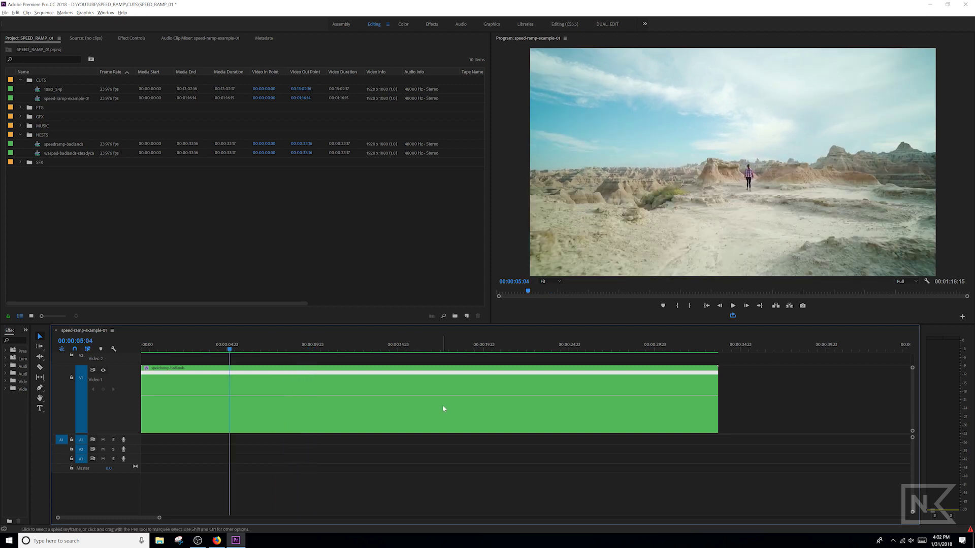
{"action": "key", "text": "p"}
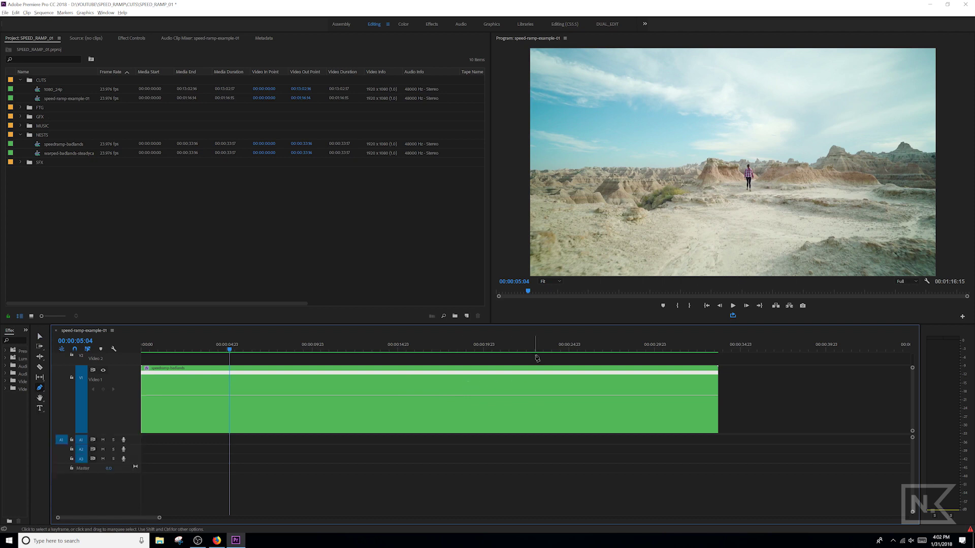
{"action": "left_click_drag", "start_coordinate": [345, 350], "coordinate": [574, 350]}
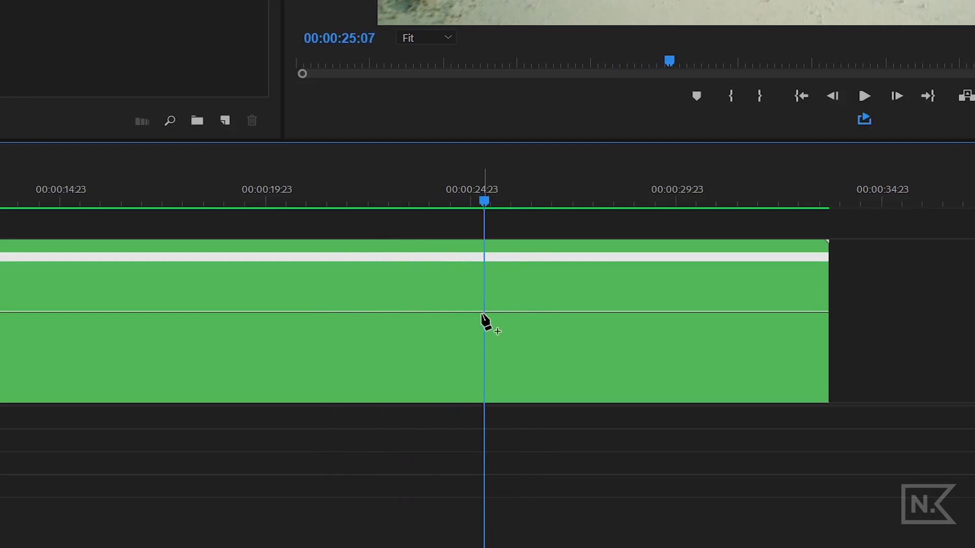
{"action": "left_click", "coordinate": [576, 402]}
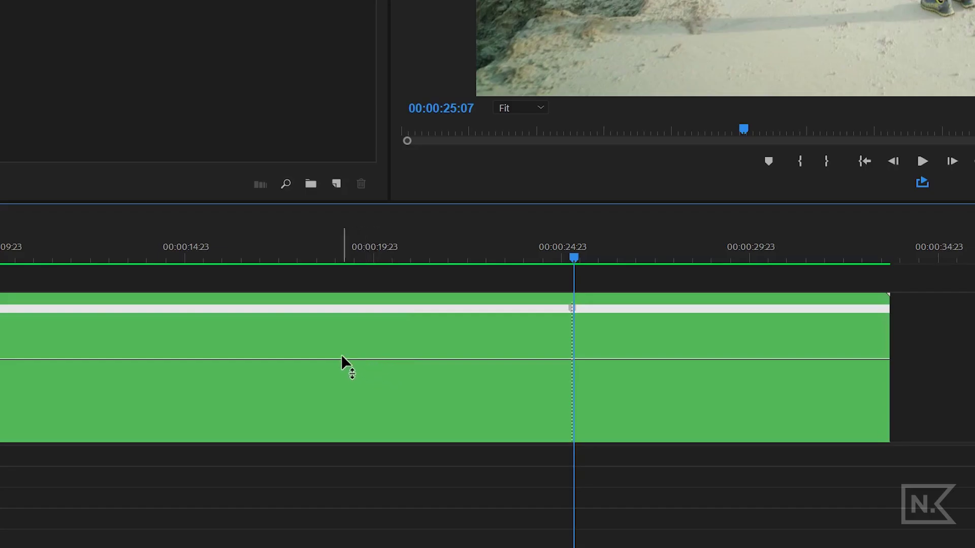
Raise the clip's playback speed ahead of the speed keyframe to well above 277%.
{"action": "left_click_drag", "start_coordinate": [337, 358], "coordinate": [341, 305]}
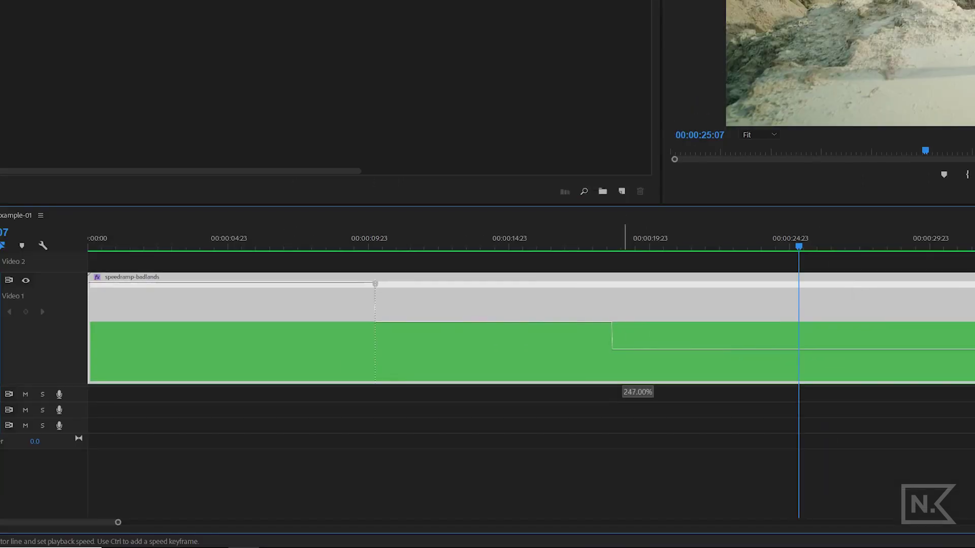
{"action": "left_click_drag", "start_coordinate": [358, 343], "coordinate": [357, 337]}
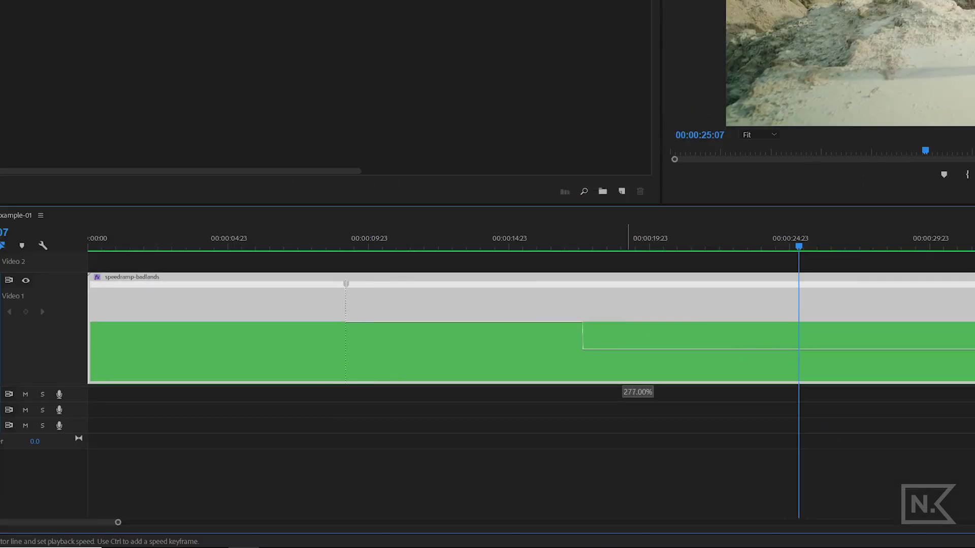
{"action": "left_click_drag", "start_coordinate": [611, 337], "coordinate": [640, 286]}
{"action": "left_click_drag", "start_coordinate": [477, 429], "coordinate": [477, 427]}
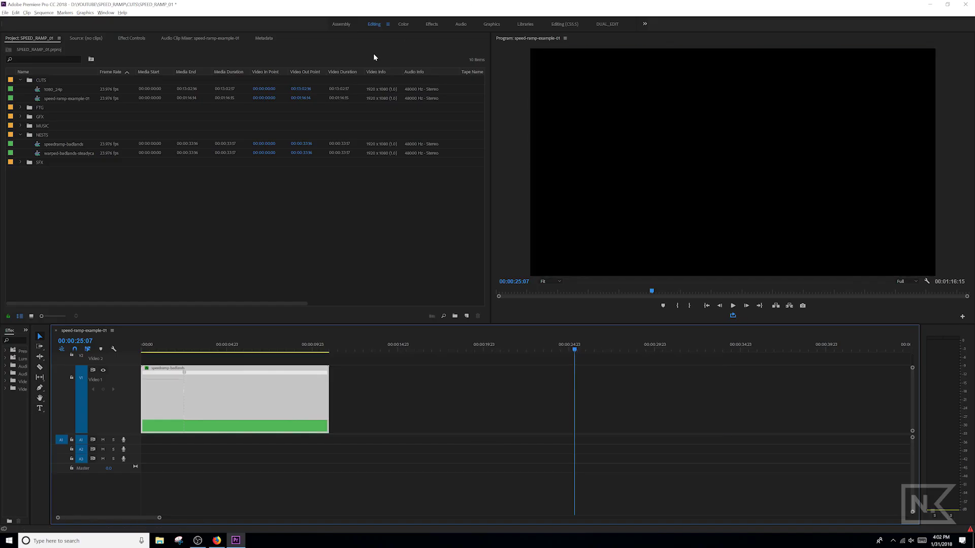
Play the sequence from the start to review the abrupt speed change.
{"action": "left_click", "coordinate": [375, 392]}
{"action": "key", "text": "Home"}
{"action": "key", "text": "="}
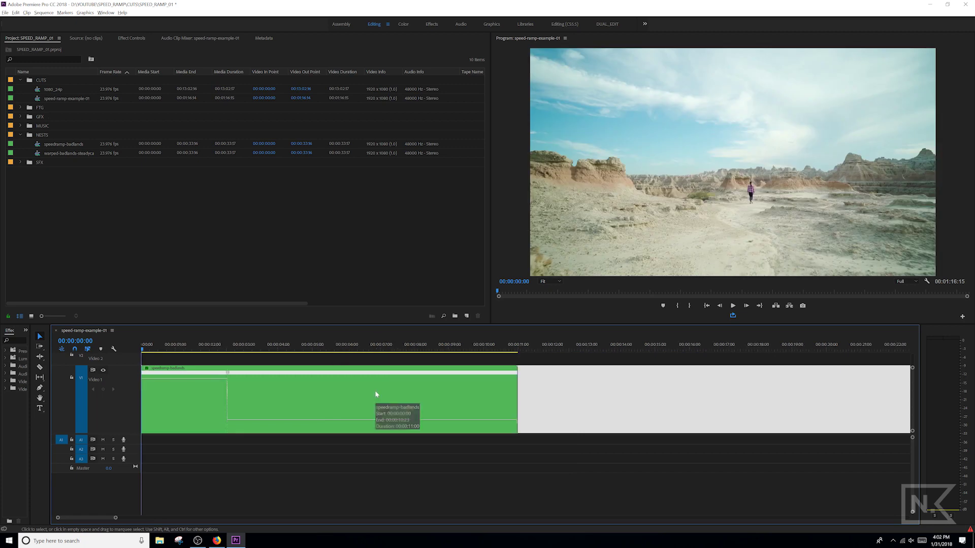
{"action": "left_click", "coordinate": [242, 451]}
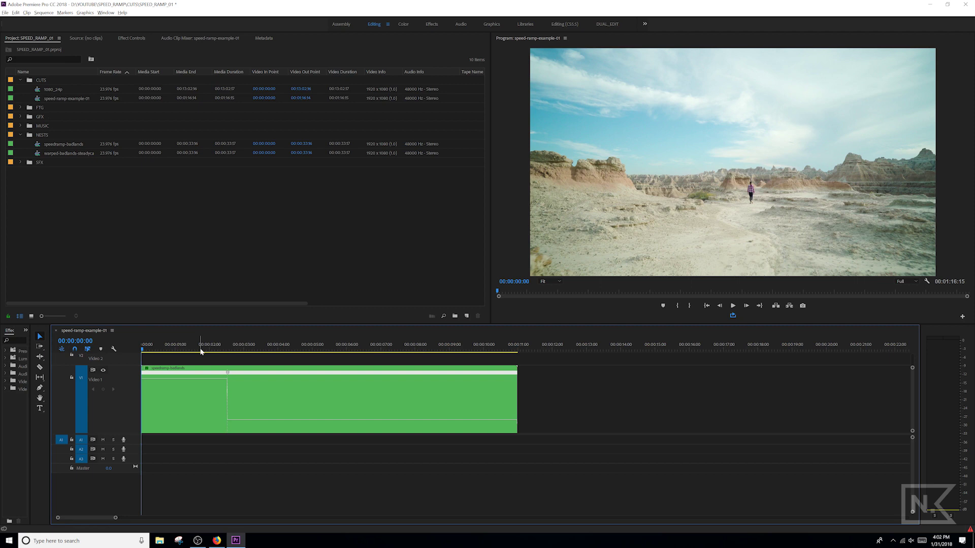
{"action": "key", "text": "space"}
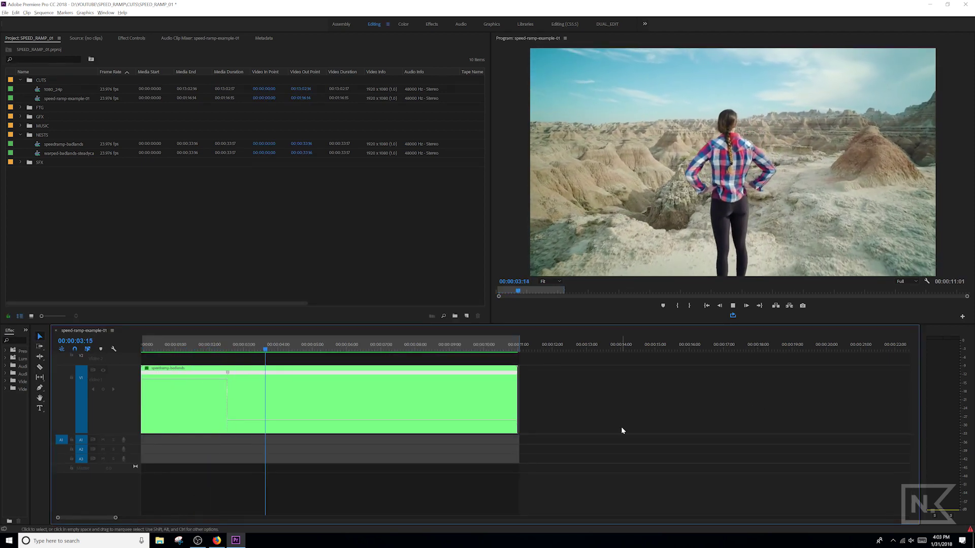
{"action": "key", "text": "space"}
Split the speed keyframe near 00:00:02:12 into a gradual ramp running from about 00:00:02:09 to 00:00:02:15.
{"action": "left_click", "coordinate": [228, 346]}
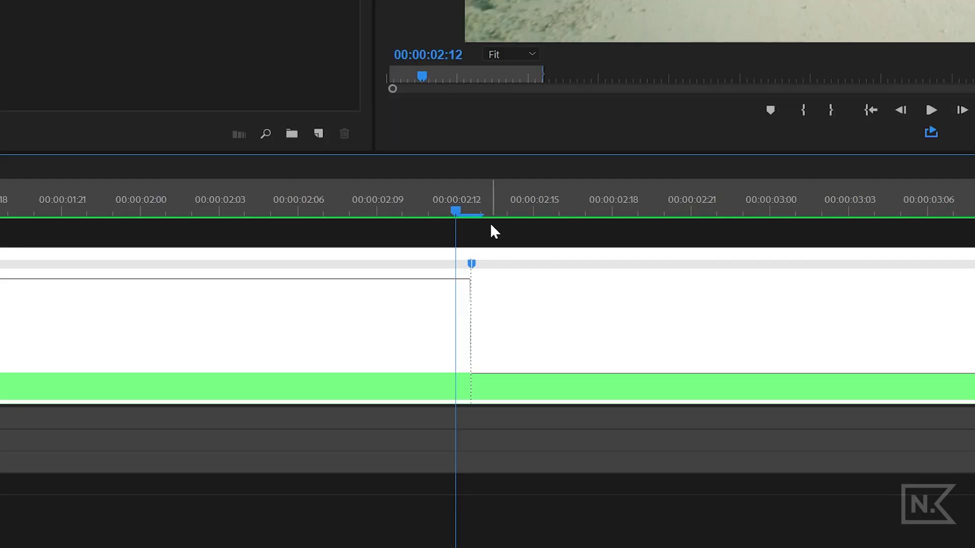
{"action": "left_click", "coordinate": [490, 225]}
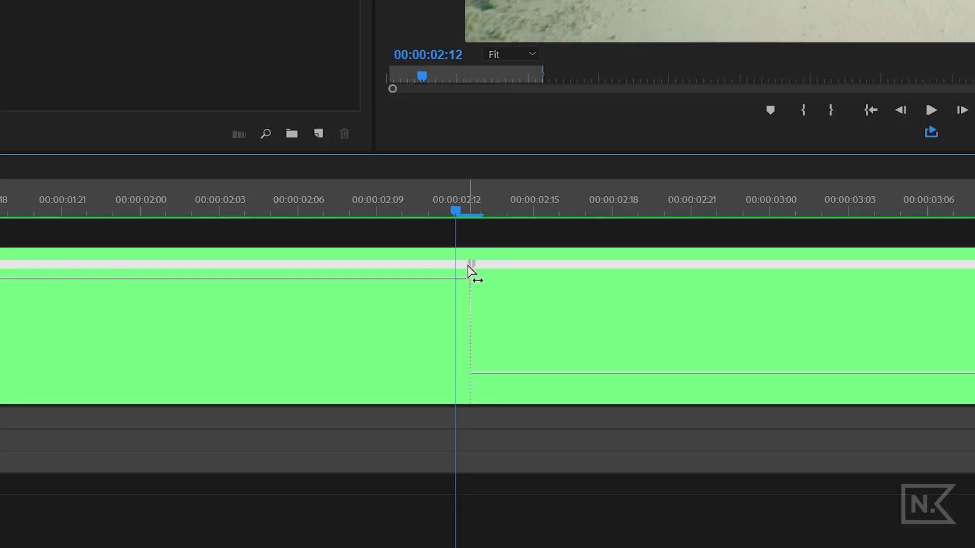
{"action": "left_click", "coordinate": [468, 266]}
{"action": "left_click_drag", "start_coordinate": [468, 266], "coordinate": [361, 278]}
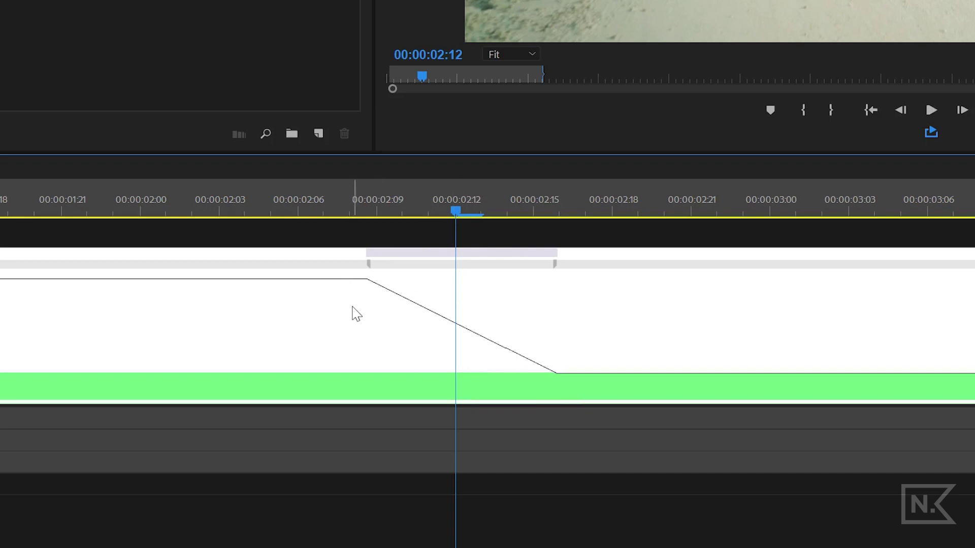
{"action": "left_click", "coordinate": [397, 241]}
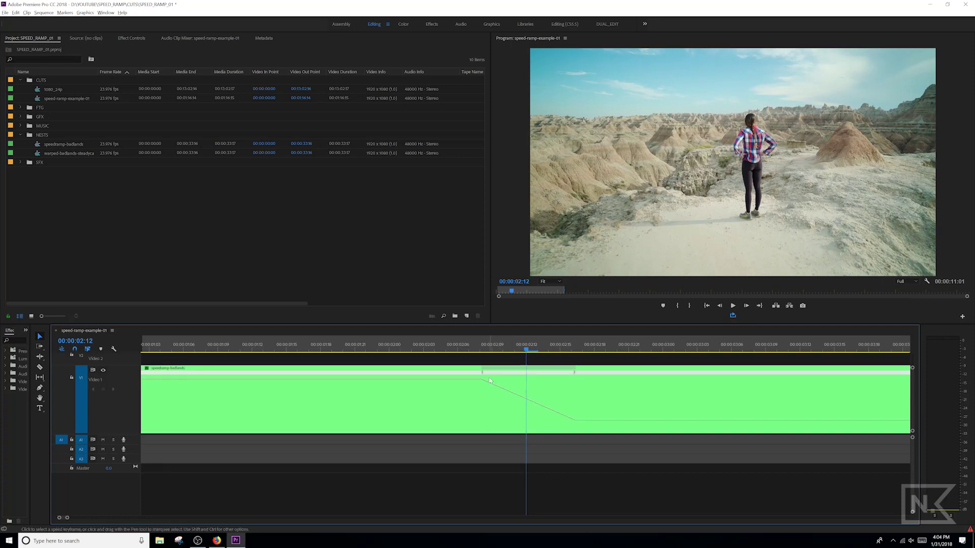
Bend the straight speed transition into a smooth S-shaped curve, and return the playhead to the sequence start.
{"action": "left_click", "coordinate": [482, 373]}
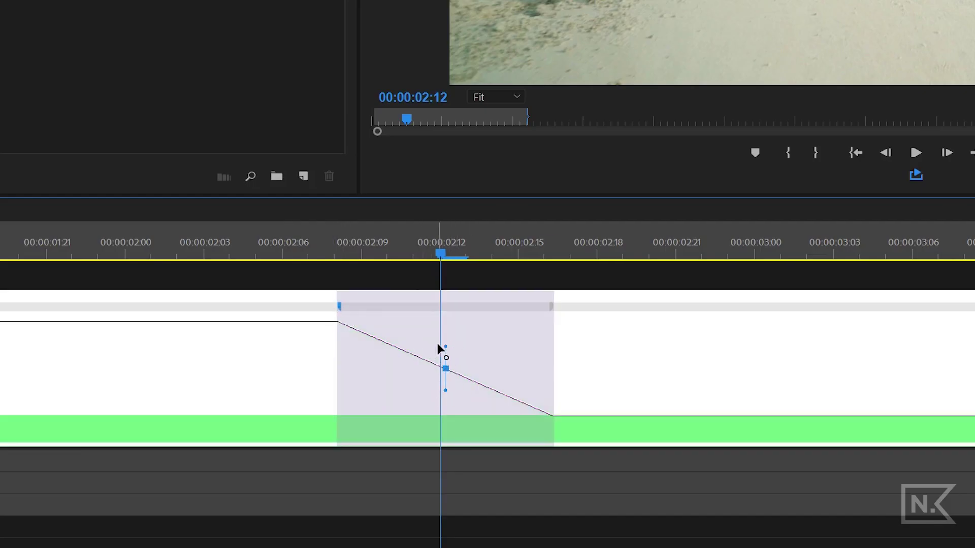
{"action": "left_click_drag", "start_coordinate": [445, 348], "coordinate": [393, 390]}
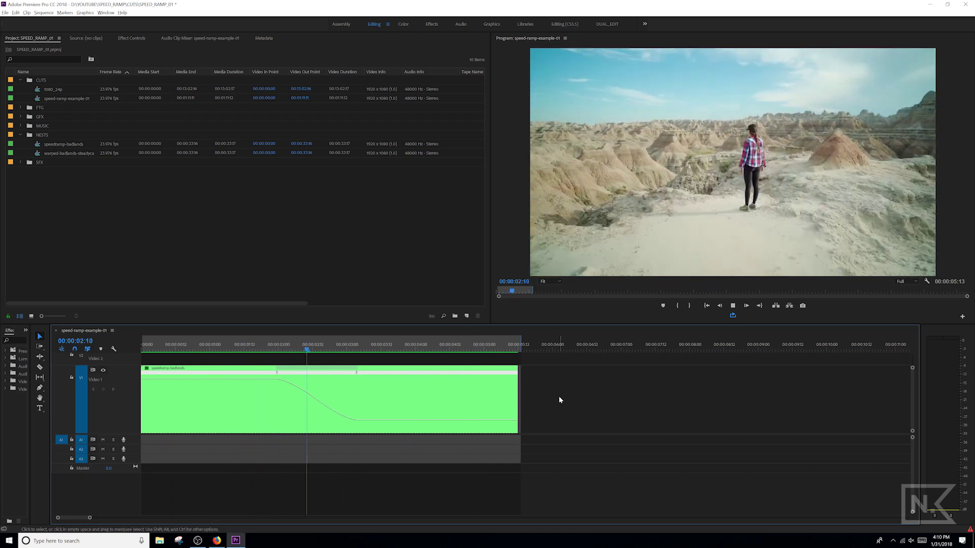
{"action": "key", "text": "space"}
{"action": "key", "text": "Home"}
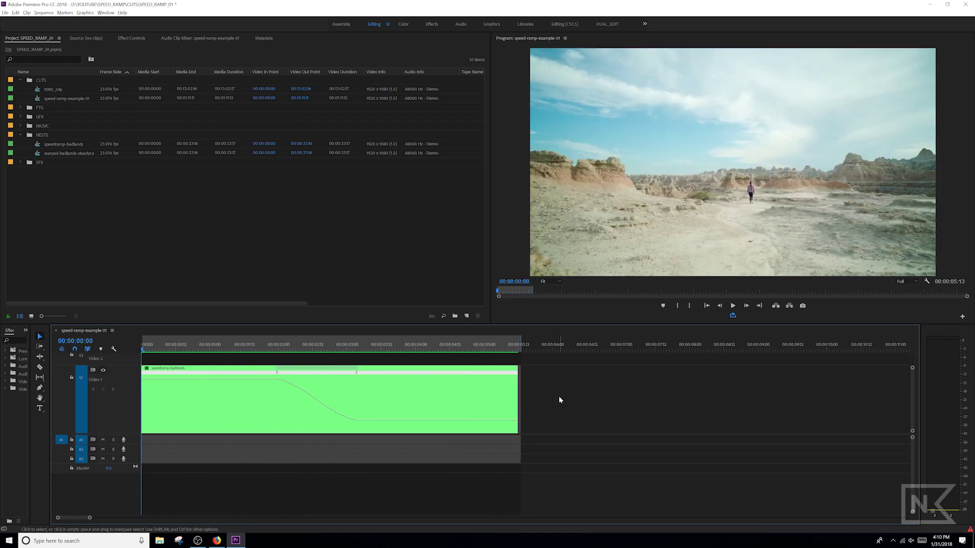
Mark the sequence's out point at 00:00:02:00 and try to speed up the section before the ramp further.
{"action": "mouse_move", "coordinate": [270, 341]}
{"action": "left_mouse_down"}
{"action": "mouse_move", "coordinate": [308, 342]}
{"action": "mouse_move", "coordinate": [279, 342]}
{"action": "left_mouse_up"}
{"action": "key", "text": "o"}
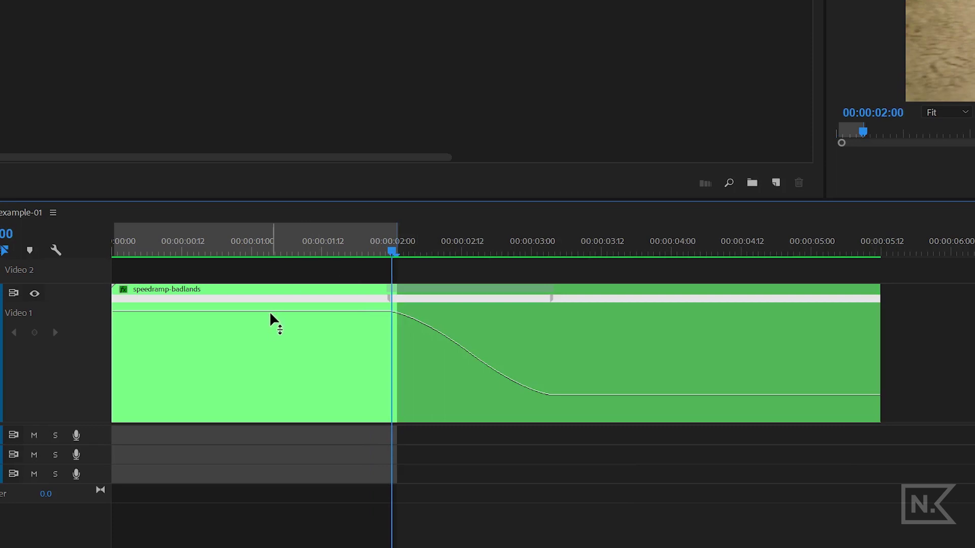
{"action": "left_click_drag", "start_coordinate": [262, 312], "coordinate": [263, 188]}
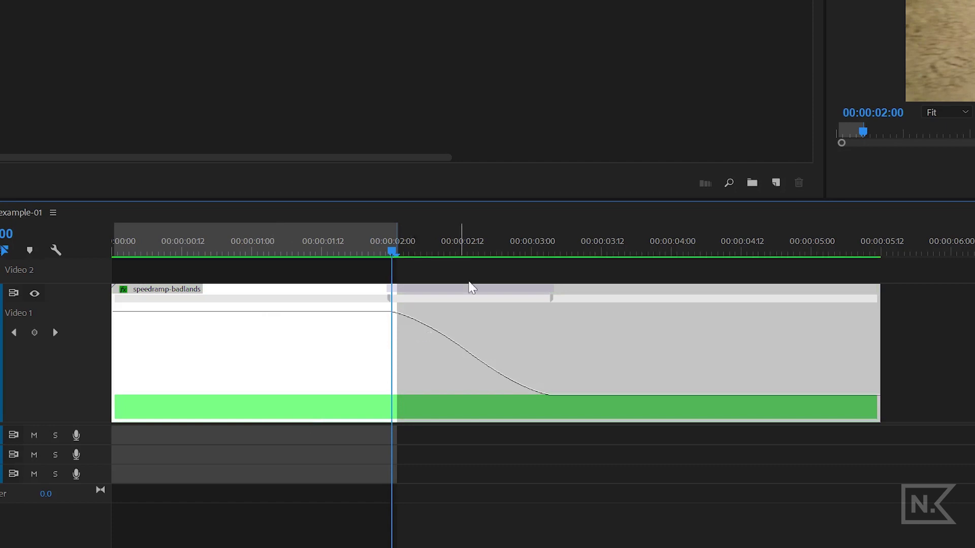
{"action": "left_click", "coordinate": [449, 266]}
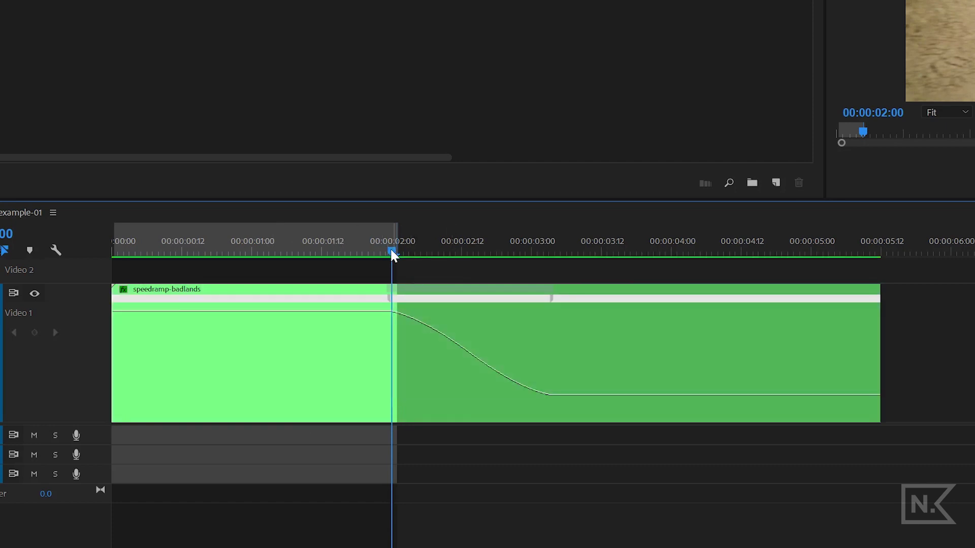
Shift the ramp's starting keyframe to the playhead at 00:00:02:00 and cut the clip there.
{"action": "key", "text": "="}
{"action": "key", "text": "="}
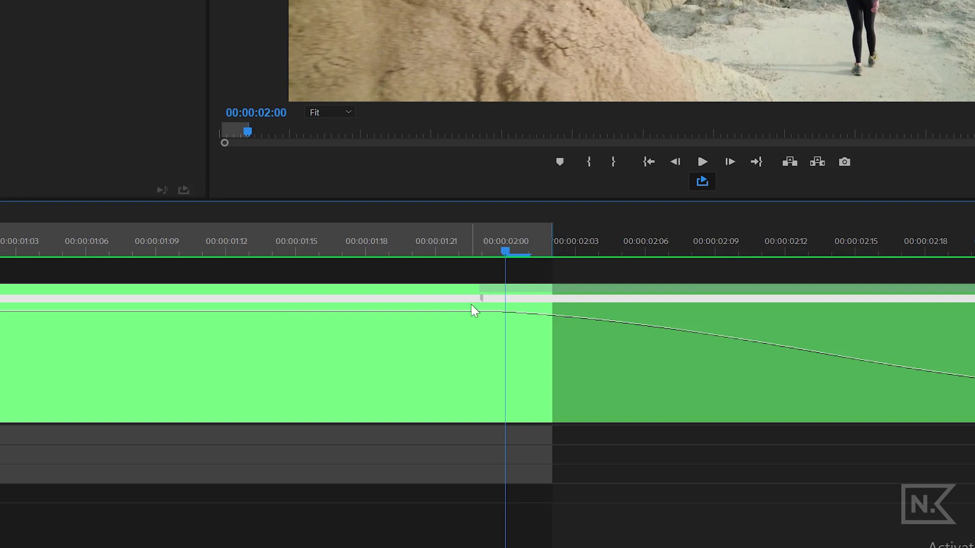
{"action": "left_click_drag", "start_coordinate": [483, 304], "coordinate": [511, 301]}
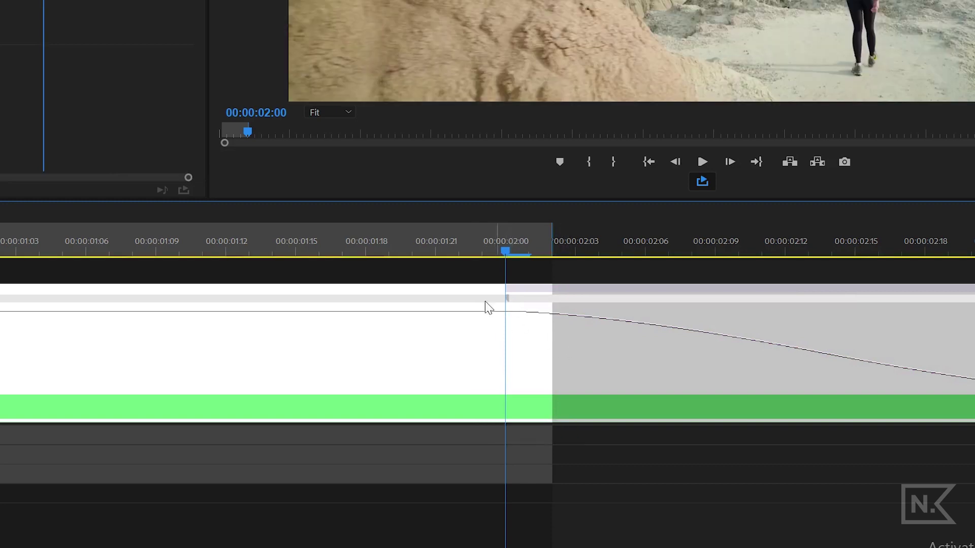
{"action": "key", "text": "ctrl+k"}
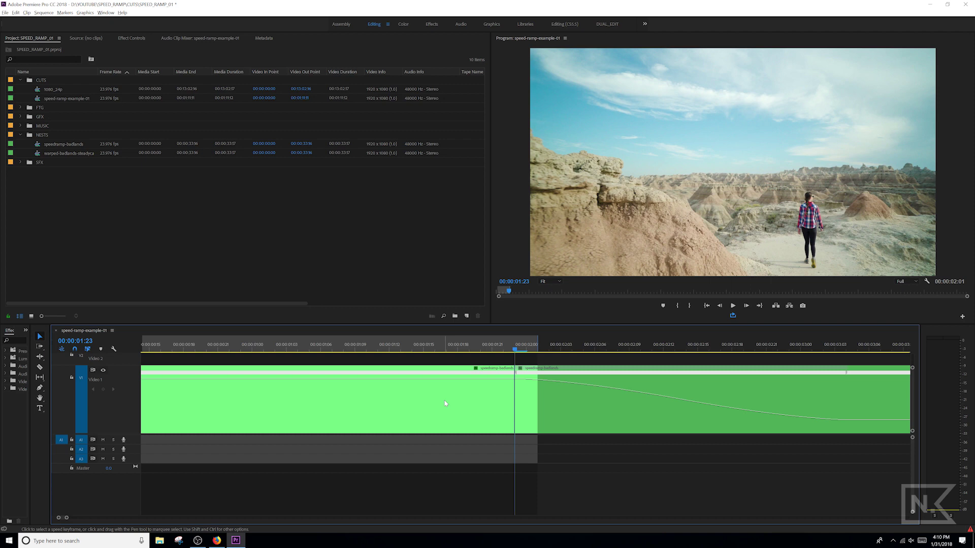
Set the duration of the first clip segment, before the ramp, to 00:00:01:00 through Speed/Duration.
{"action": "key", "text": "minus"}
{"action": "key", "text": "minus"}
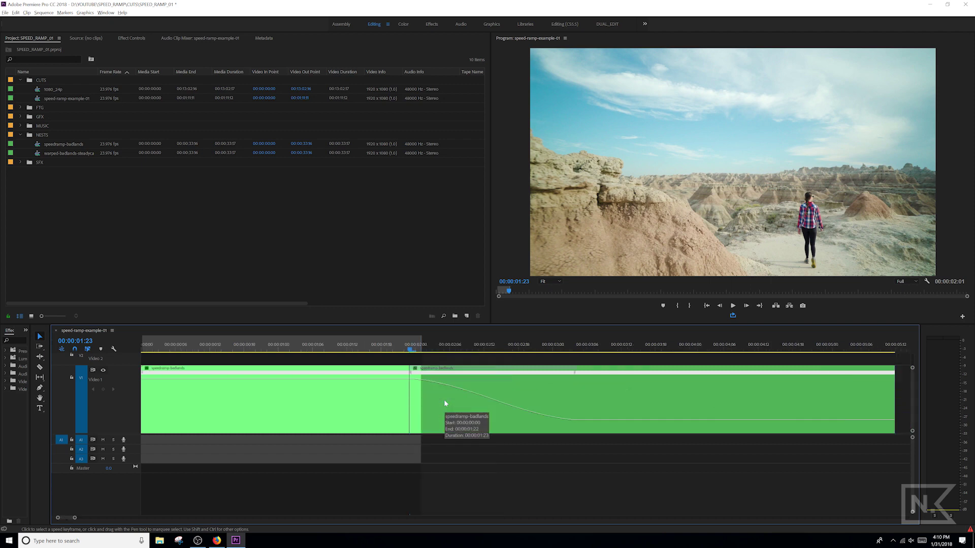
{"action": "left_click", "coordinate": [226, 398]}
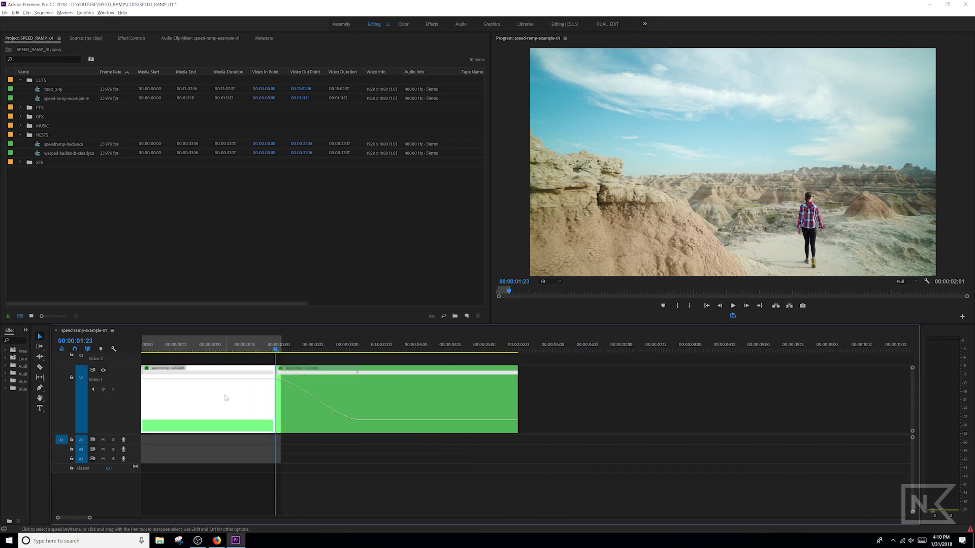
{"action": "mouse_move", "coordinate": [235, 348]}
{"action": "left_mouse_down"}
{"action": "mouse_move", "coordinate": [220, 349]}
{"action": "mouse_move", "coordinate": [232, 348]}
{"action": "left_mouse_up"}
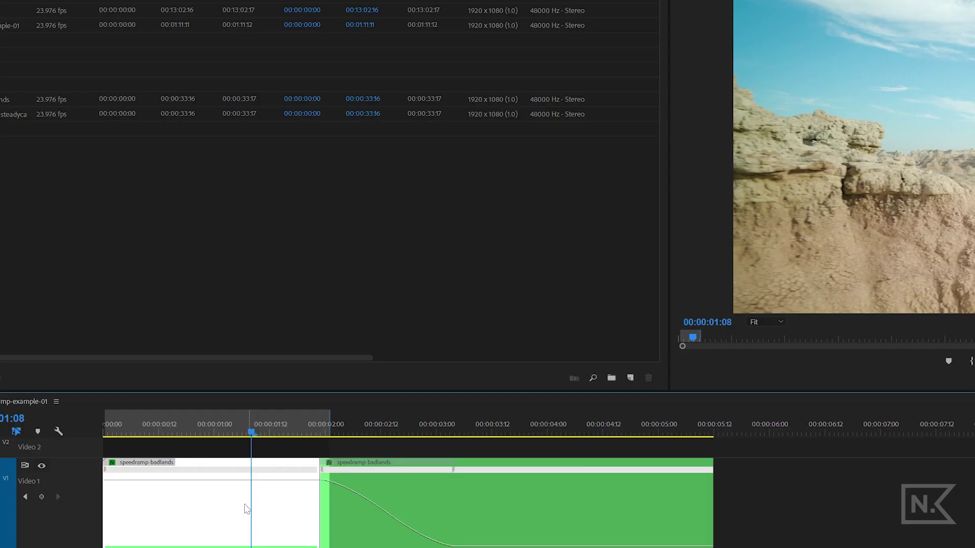
{"action": "right_click", "coordinate": [223, 392]}
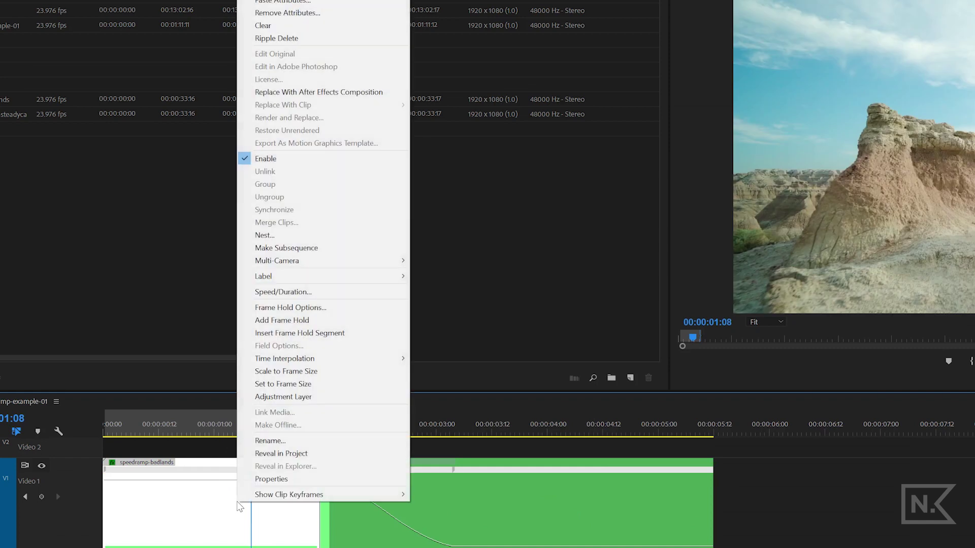
{"action": "left_click", "coordinate": [305, 293]}
{"action": "left_click", "coordinate": [667, 275]}
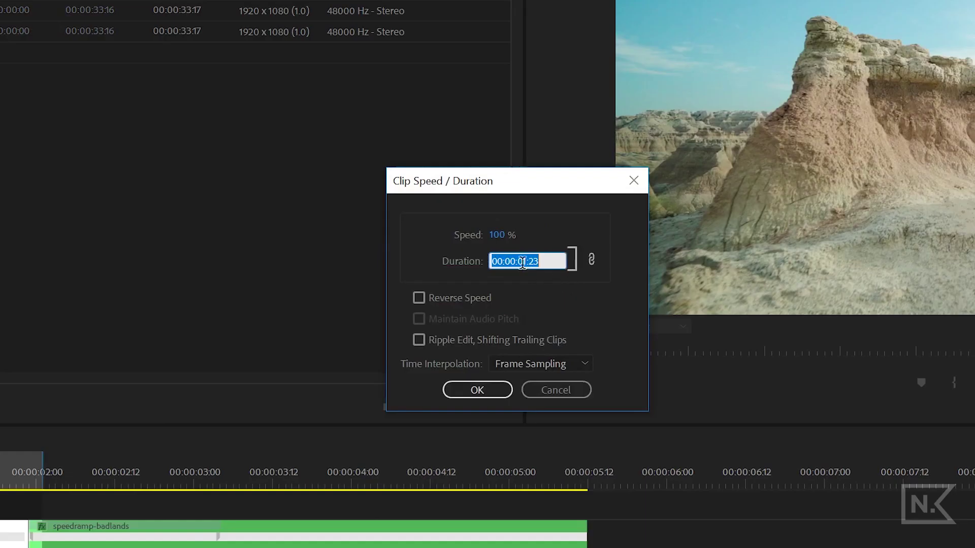
{"action": "type", "text": "100"}
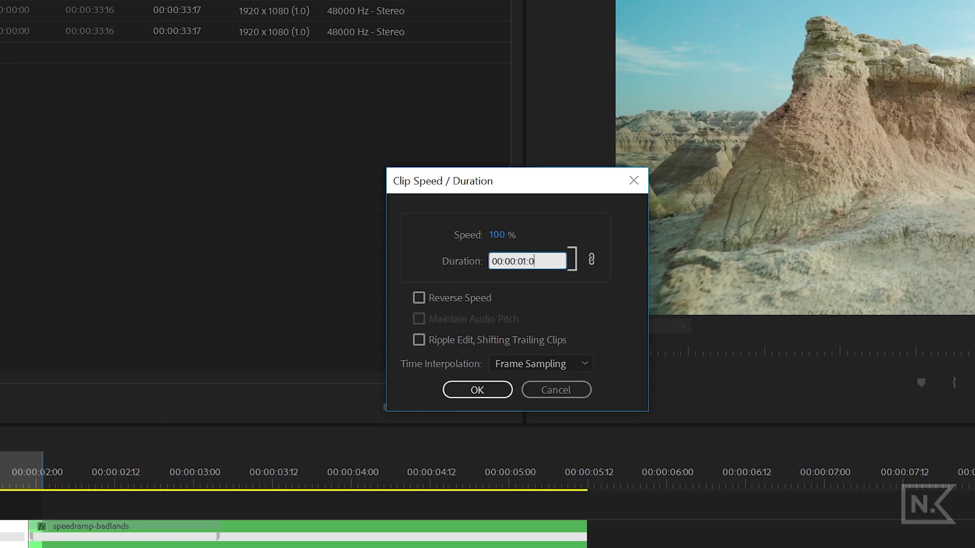
{"action": "left_click", "coordinate": [485, 397]}
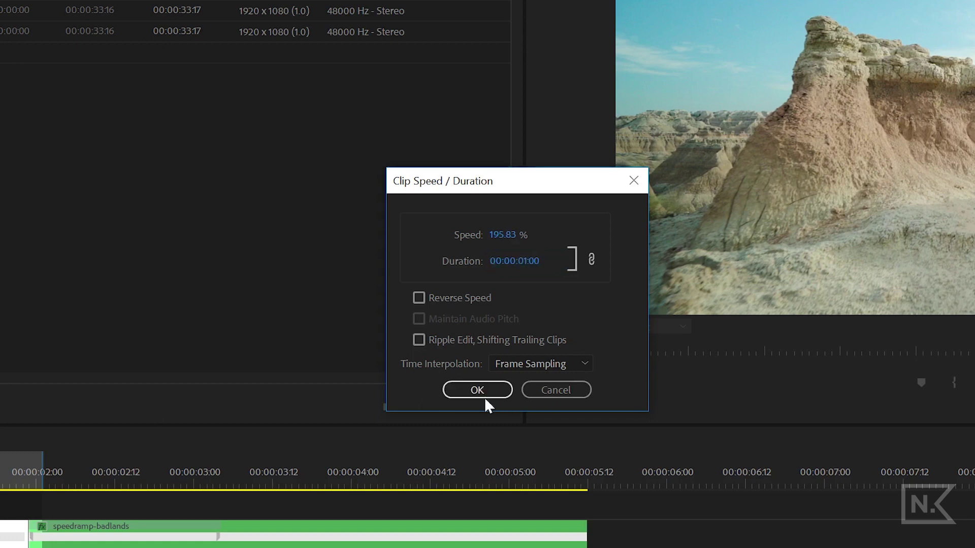
{"action": "left_click", "coordinate": [485, 397]}
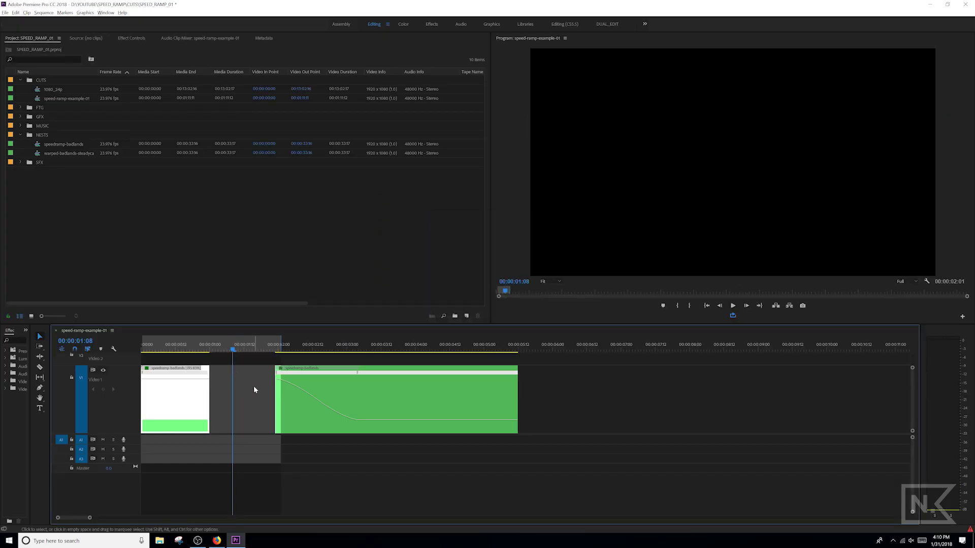
Remove the empty gap between the two clip segments so the ramped segment follows directly.
{"action": "left_click", "coordinate": [254, 386]}
{"action": "left_click", "coordinate": [238, 376]}
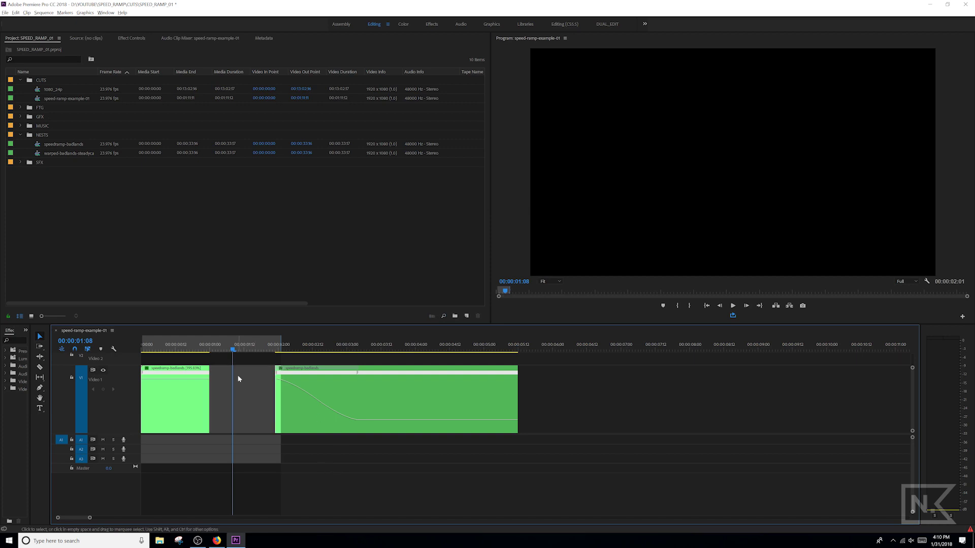
{"action": "left_click", "coordinate": [245, 387]}
{"action": "key", "text": "Delete"}
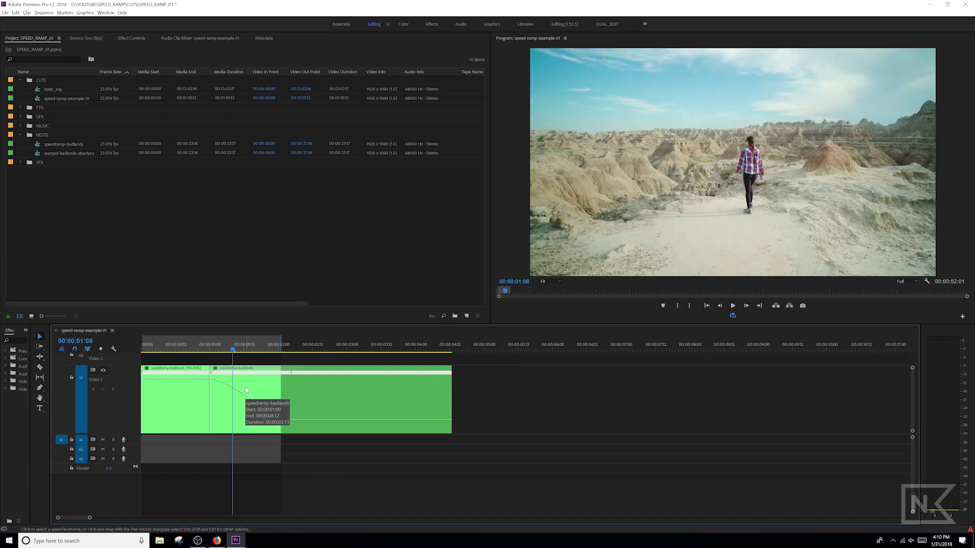
Play the sequence from 00:00:00:00 to review the faster opening and the smooth ramp.
{"action": "key", "text": "Up"}
{"action": "key", "text": "Up"}
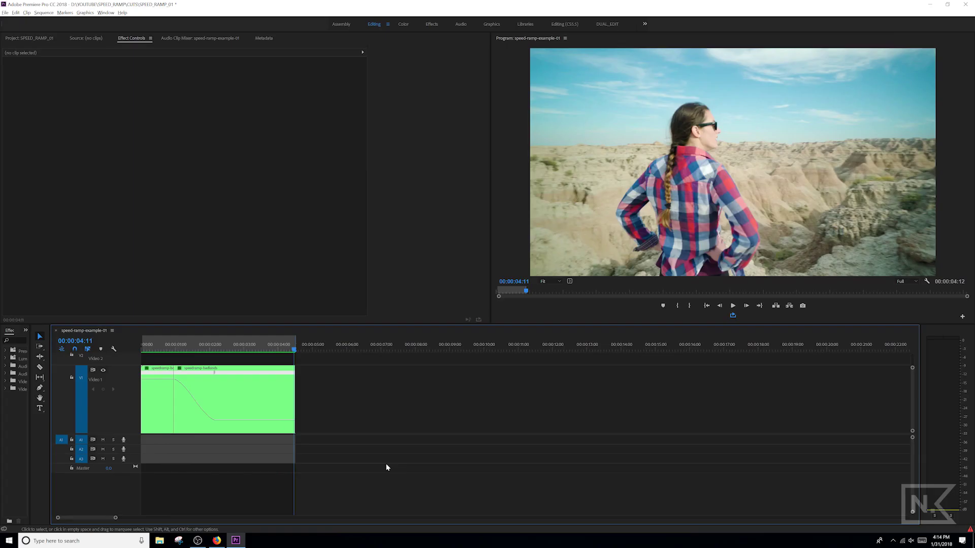
{"action": "key", "text": "space"}
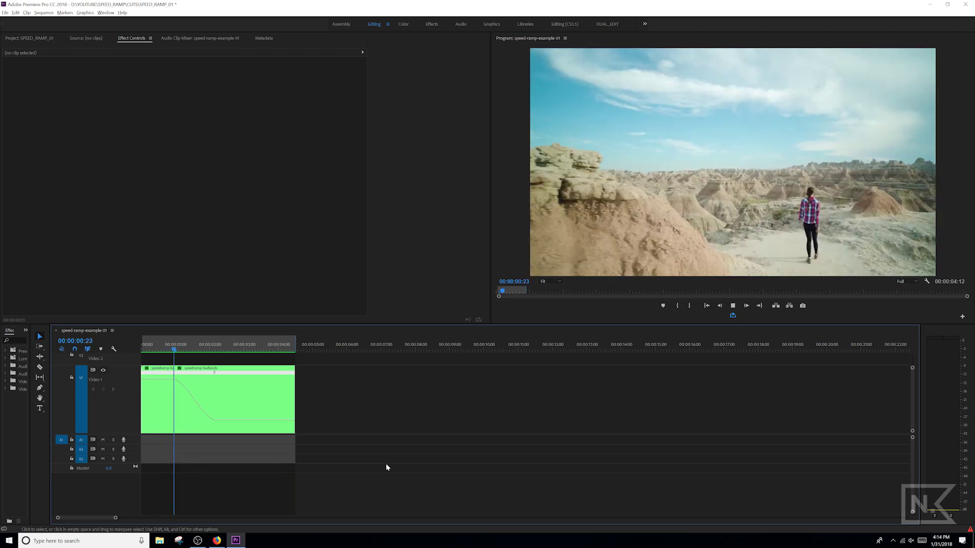